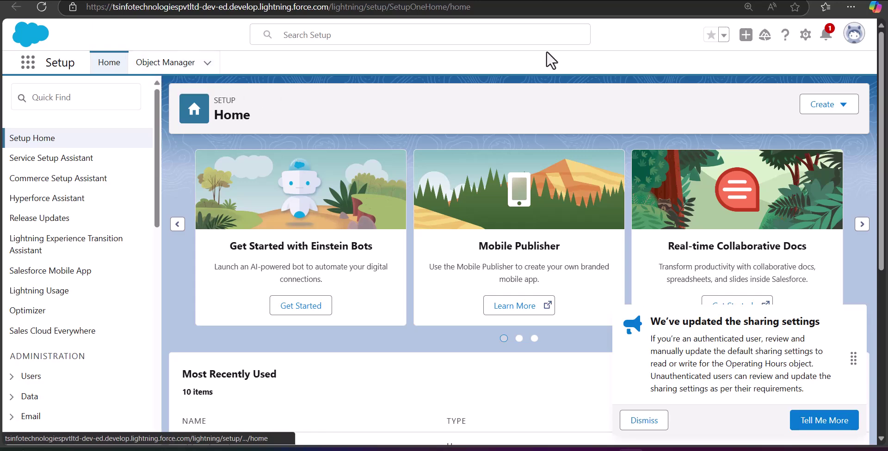
Open the Accounts list in the Sales app by searching 'Account' in the App Launcher.
click(27, 63)
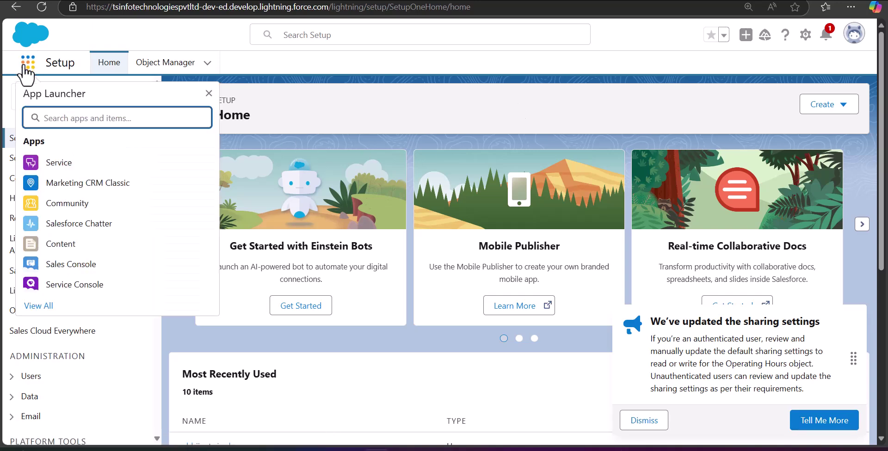
text(Account)
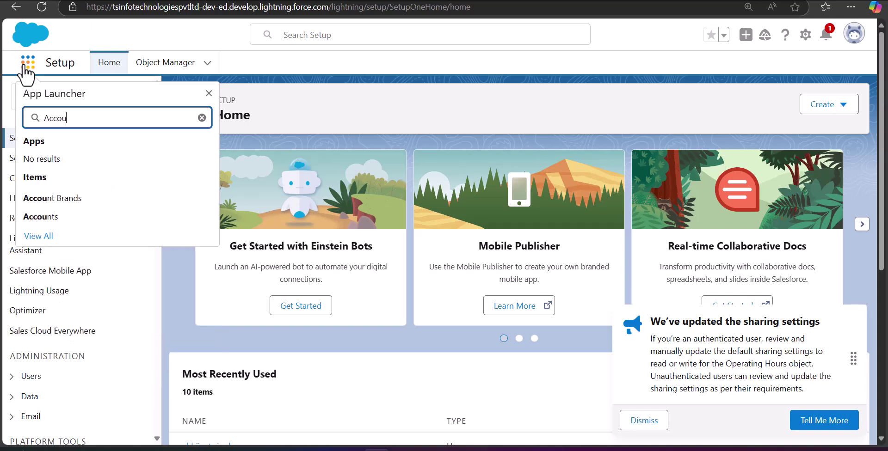
click(79, 221)
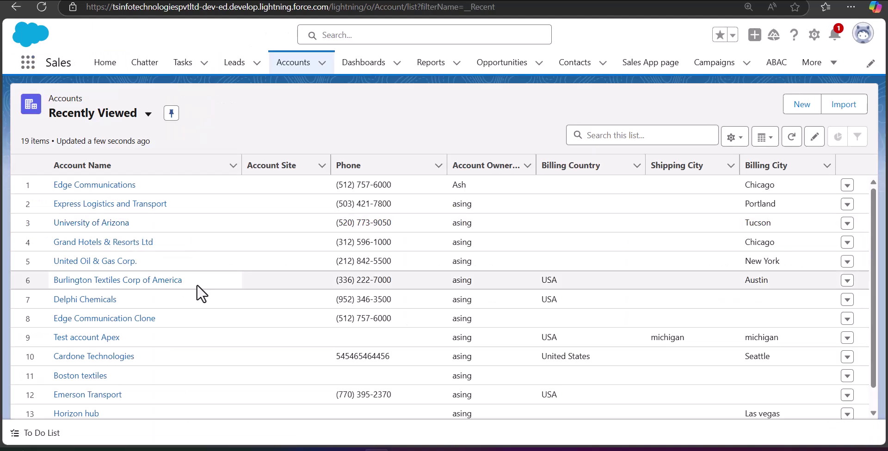
Open the University of Arizona account and scroll down to its empty Notes & Attachments list.
click(79, 223)
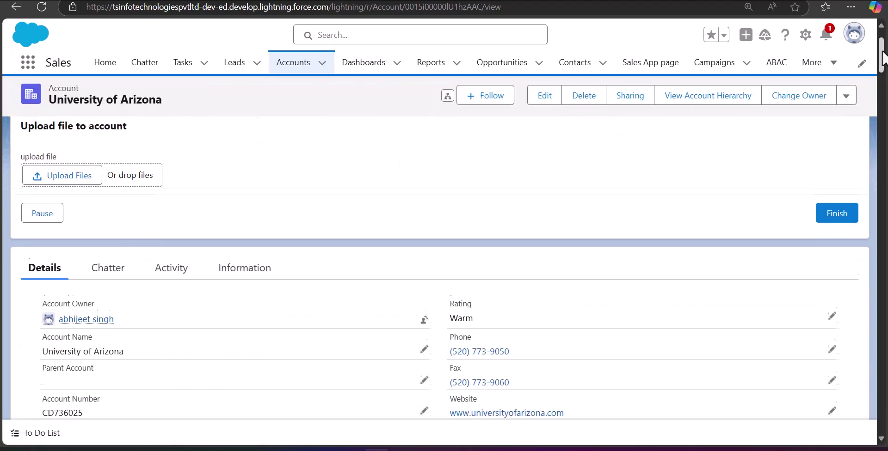
scroll(364, 238, down, 15)
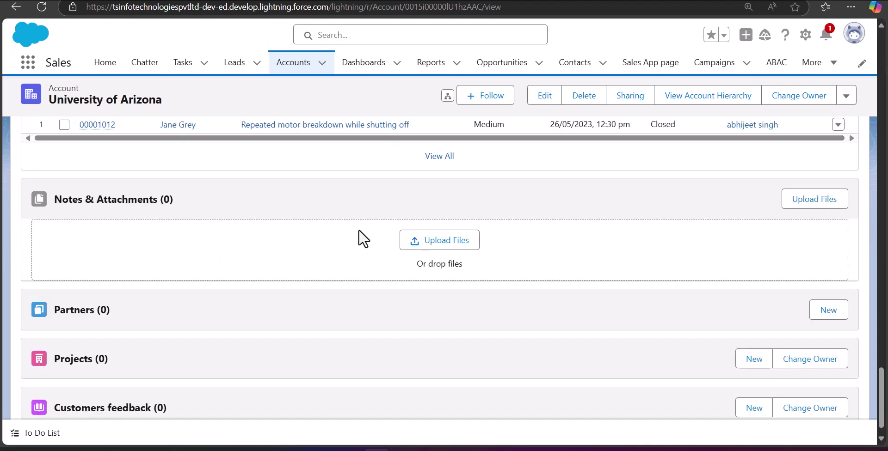
Upload report1690972858579.xls from Downloads to the account's Notes & Attachments.
click(450, 245)
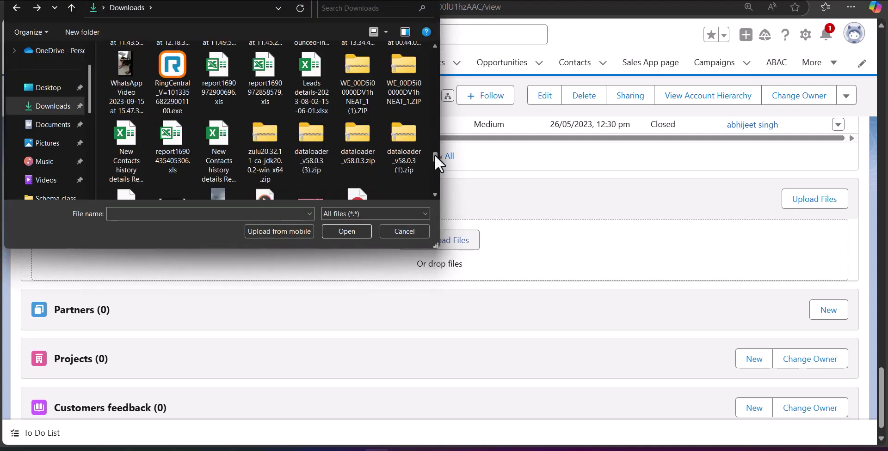
double_click(259, 79)
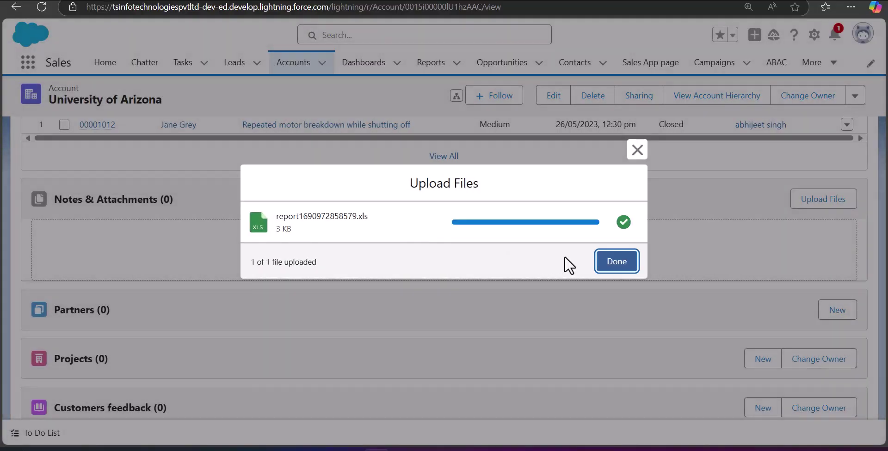
click(609, 271)
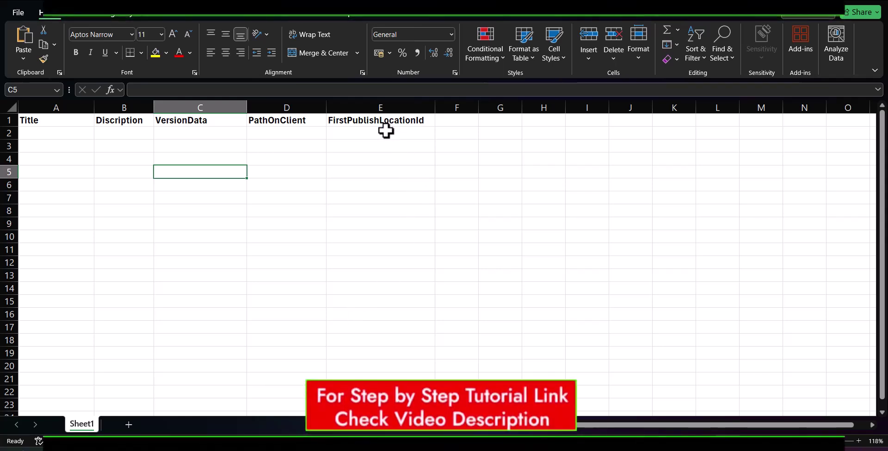
Select cells E2 to E11 in the FirstPublishLocationId column.
drag(386, 133, 389, 245)
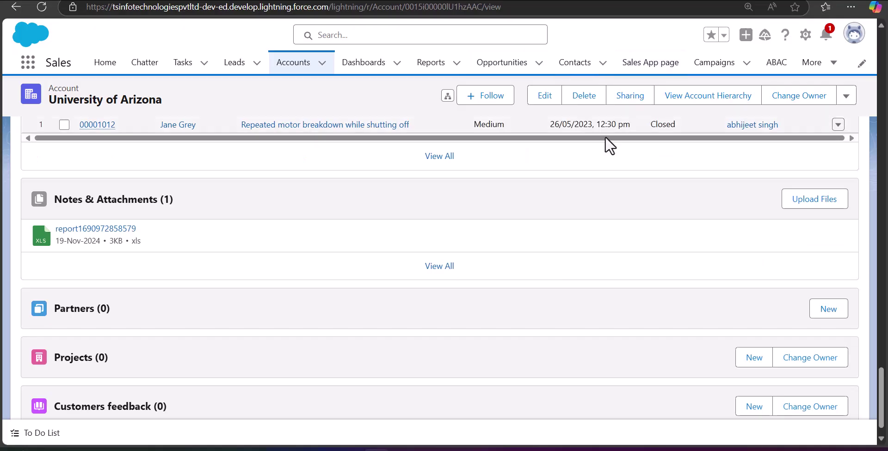
Open the Edge Communications account record, then switch back to the Book1 spreadsheet.
click(300, 64)
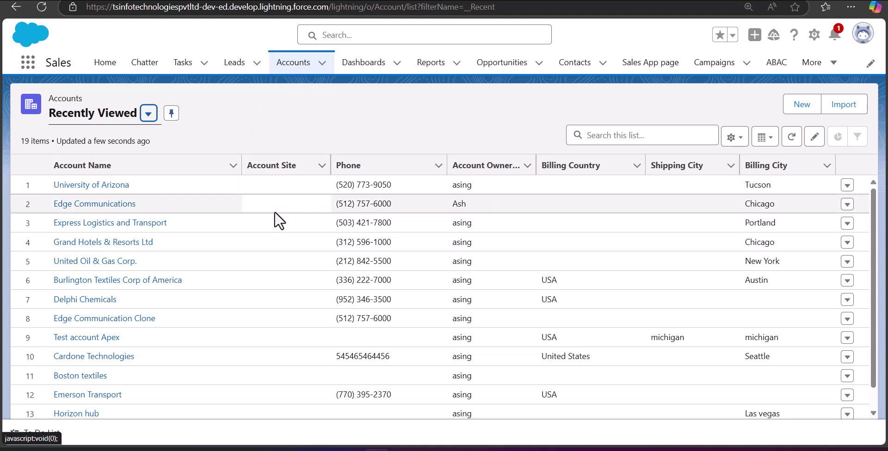
click(94, 204)
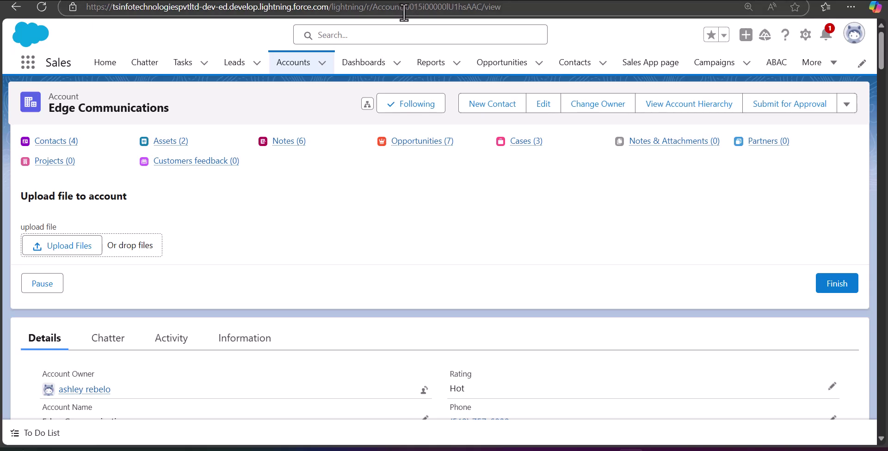
mouse_move(451, 448)
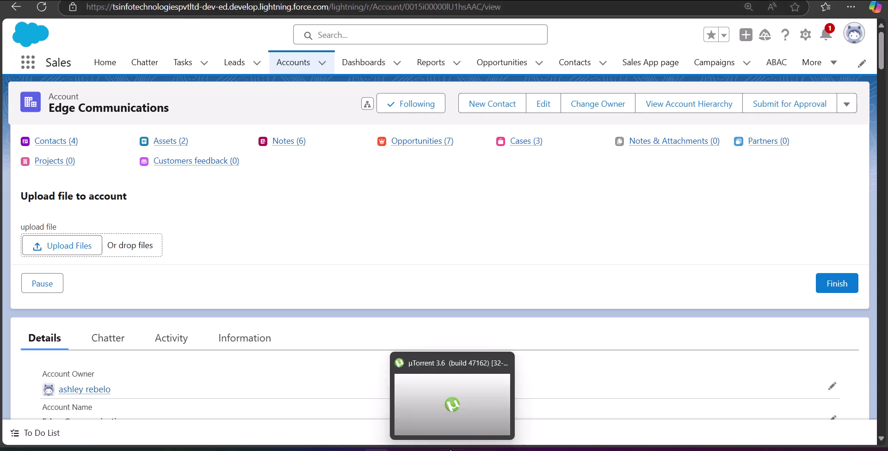
mouse_move(478, 449)
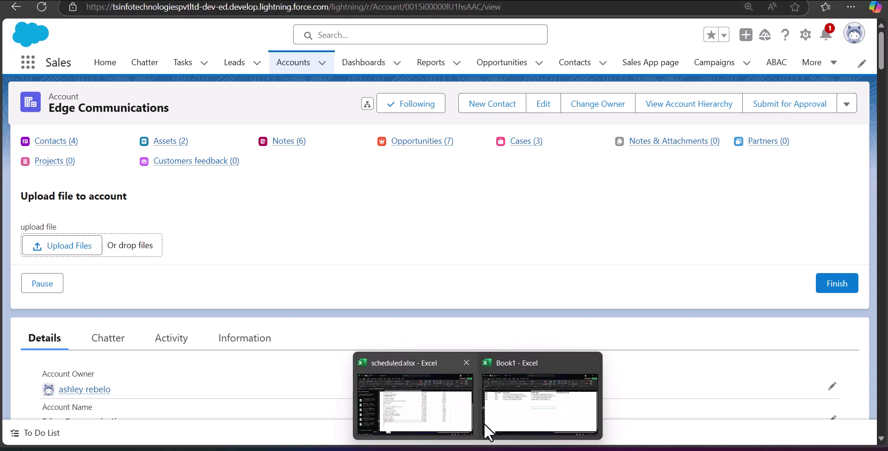
click(512, 416)
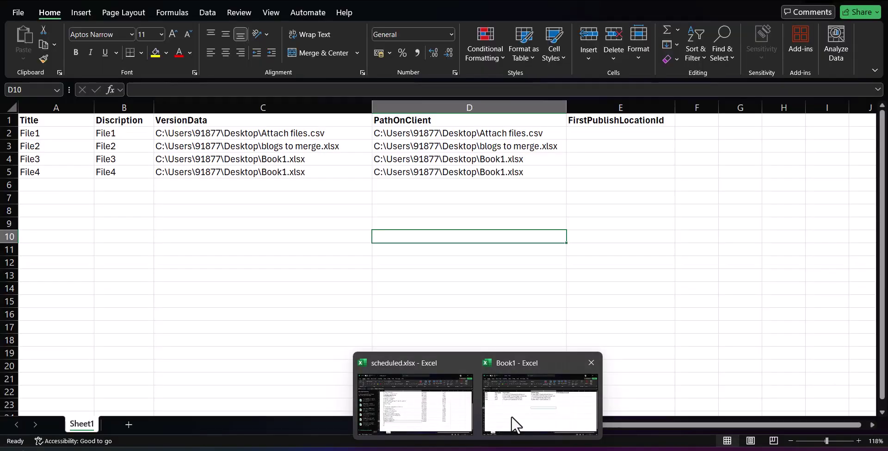
Paste the Edge Communications account ID into E2, fill it down to E5, and save.
click(595, 137)
text(0015i00000lU1hsAAC)
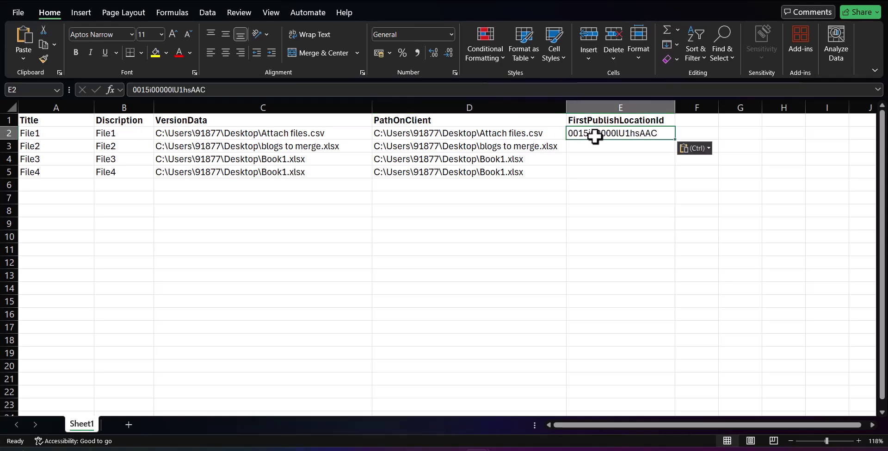
click(654, 148)
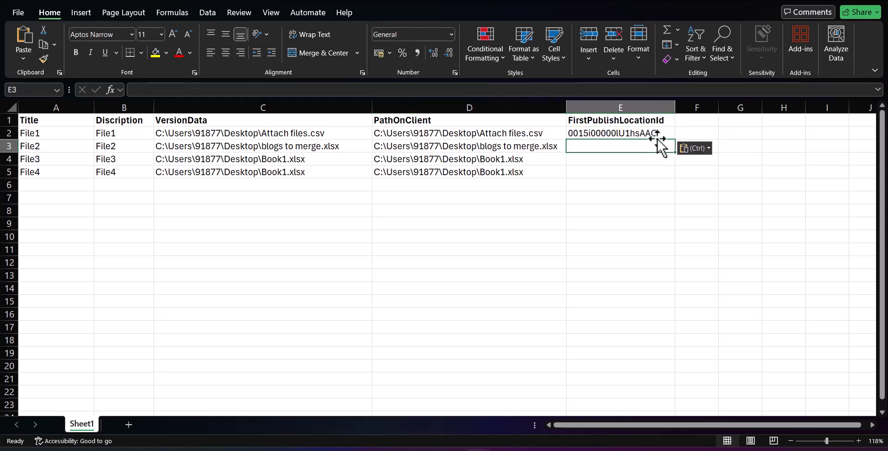
click(655, 137)
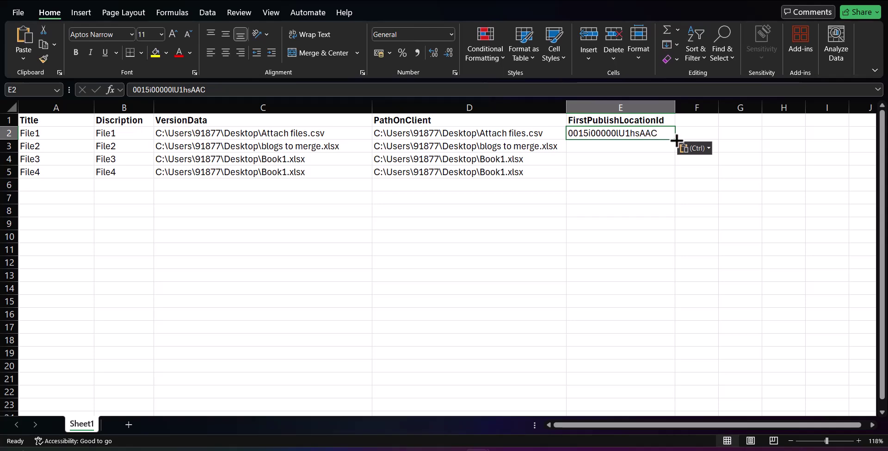
drag(677, 140, 678, 178)
click(655, 188)
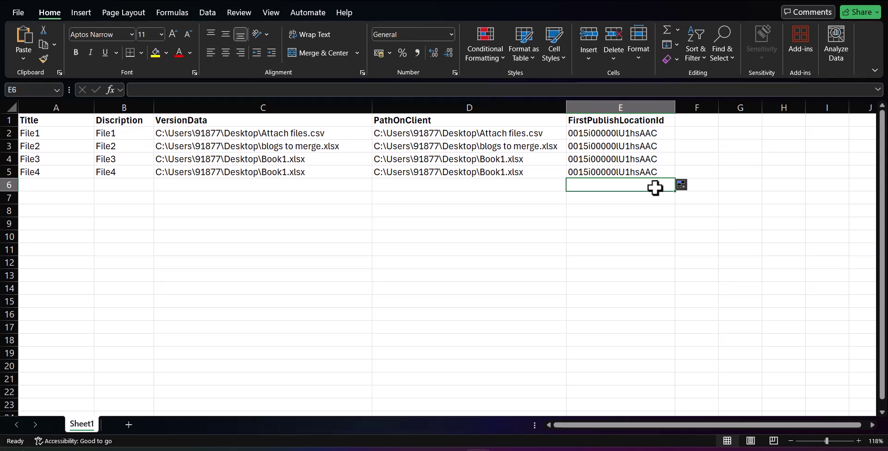
key(ctrl+s)
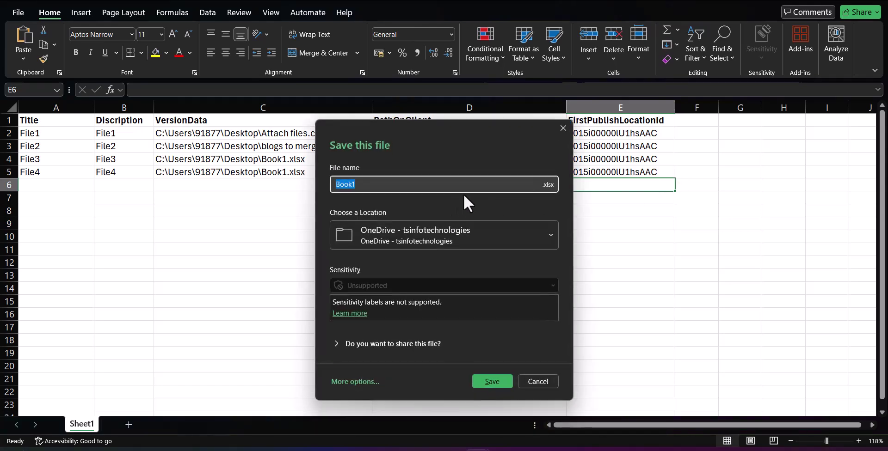
Choose a destination folder for the workbook in the save location dropdown.
click(466, 239)
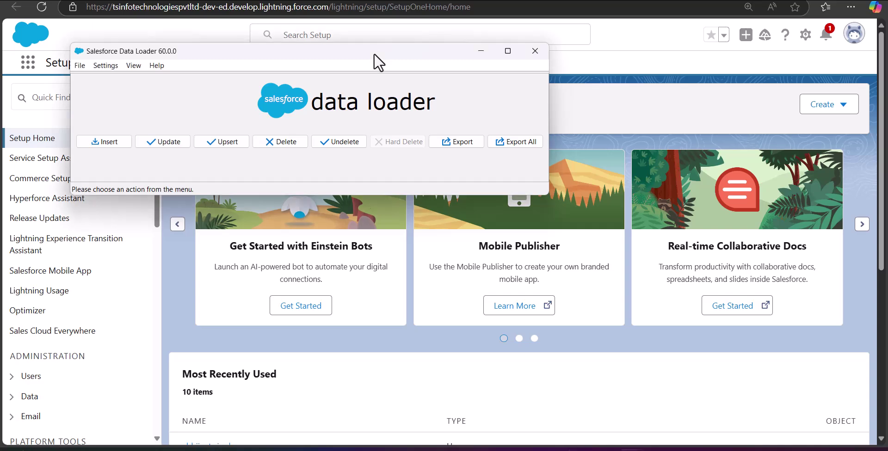
Accept the Data Loader settings, start an Insert, and log in to Production via OAuth.
click(112, 66)
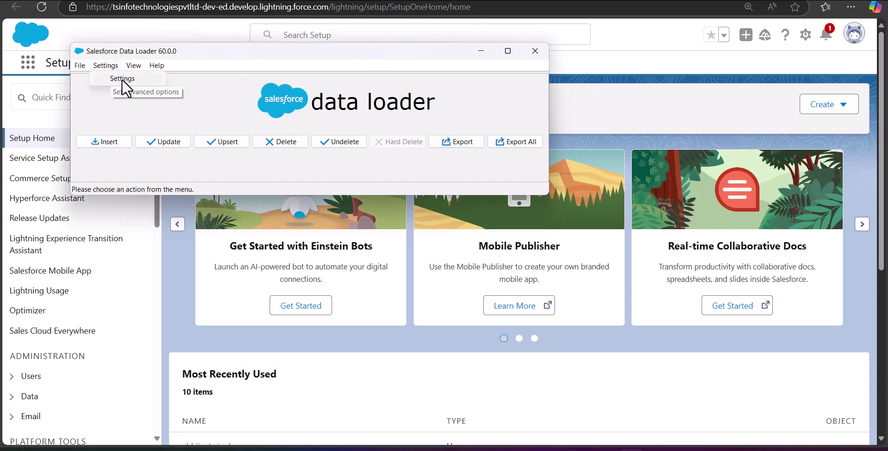
click(122, 79)
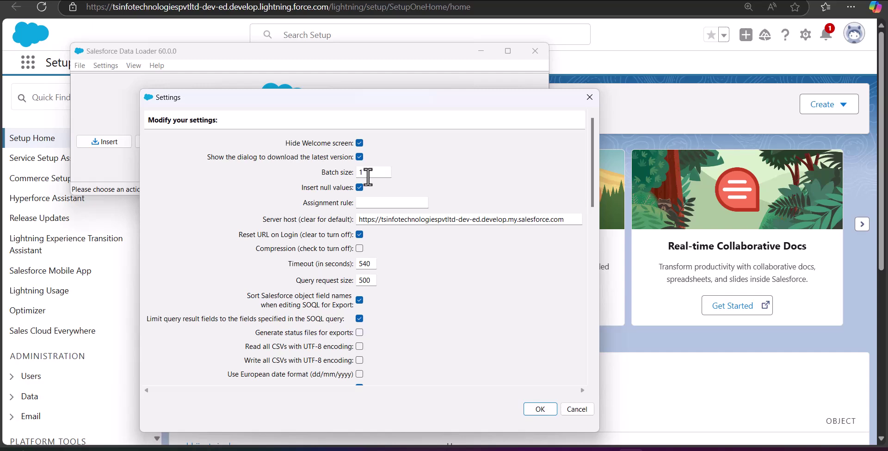
click(540, 411)
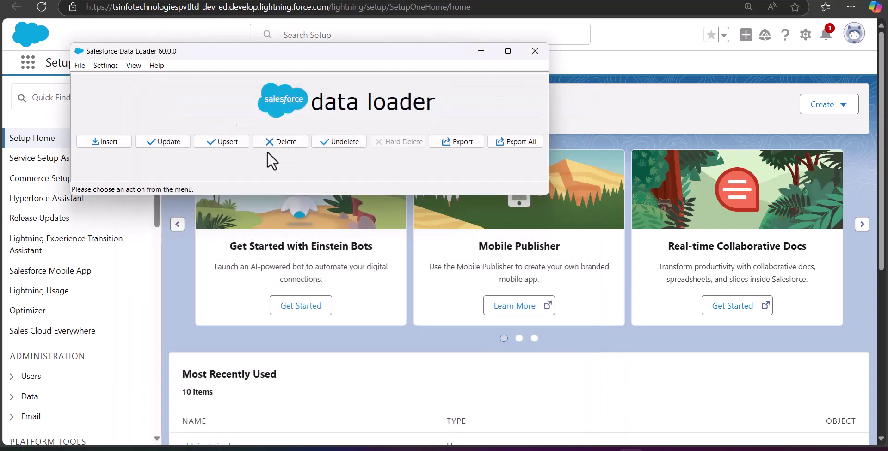
click(116, 144)
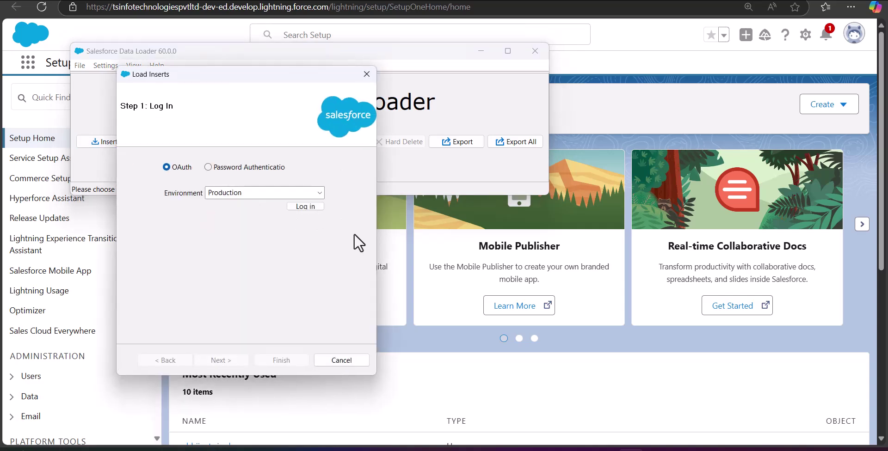
click(305, 206)
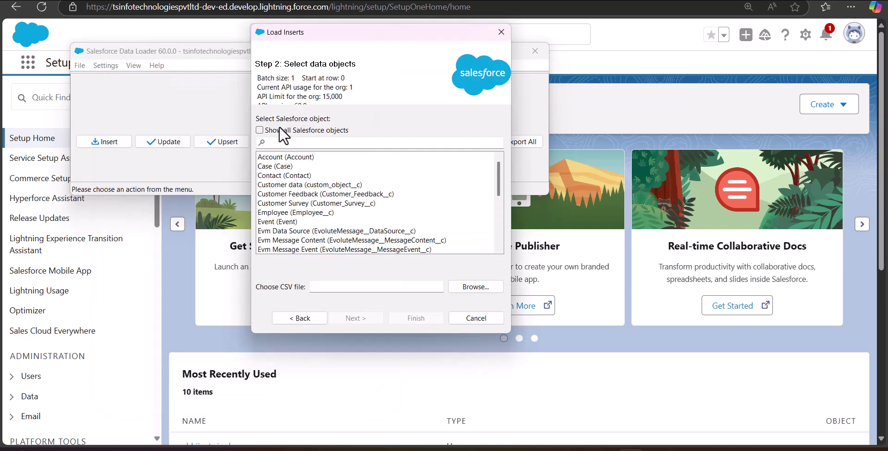
Show all Salesforce objects and select Content Version by searching 'content vers'.
click(260, 130)
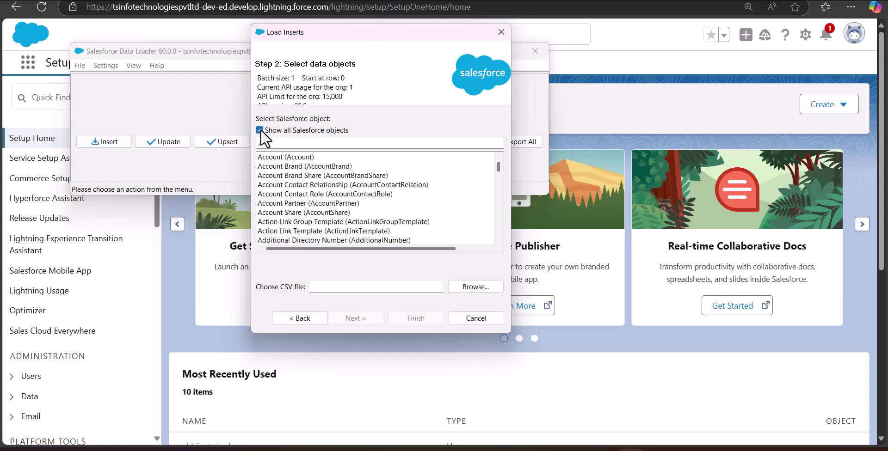
click(280, 141)
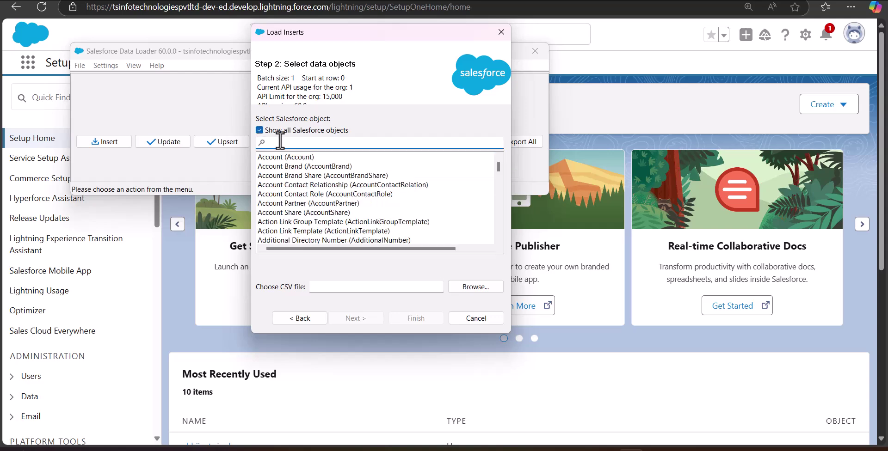
text(content vers)
click(302, 157)
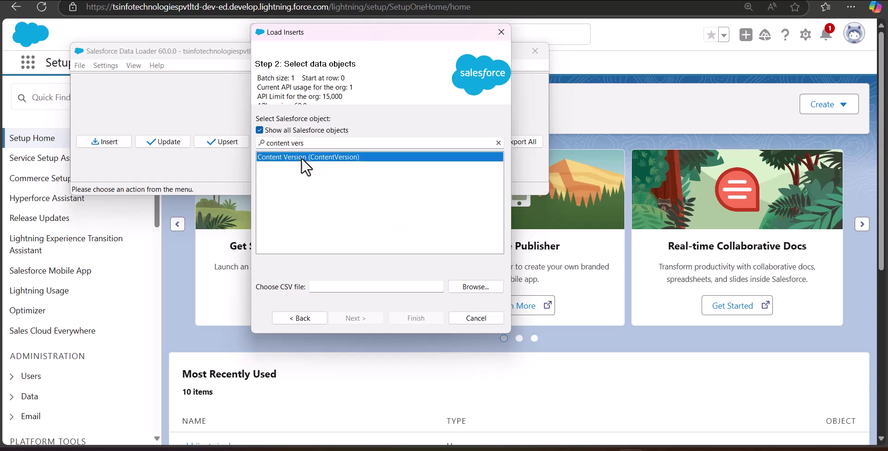
Choose Insert files.csv as the data file and confirm its 4 rows.
click(485, 287)
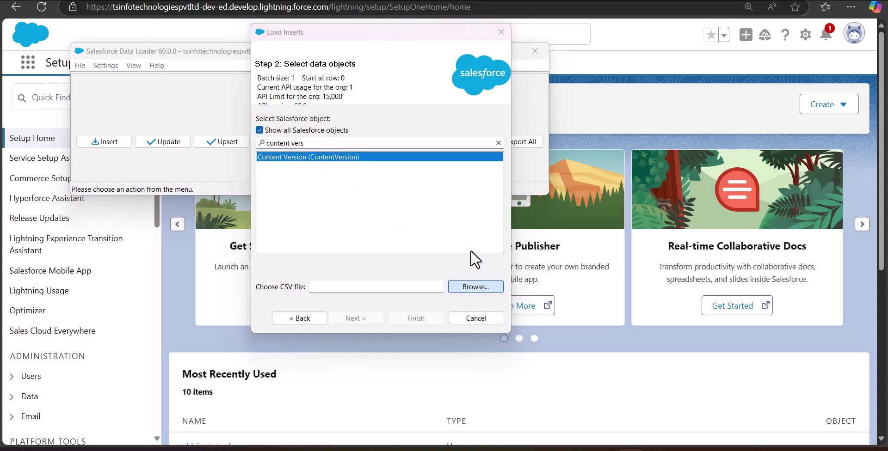
click(437, 205)
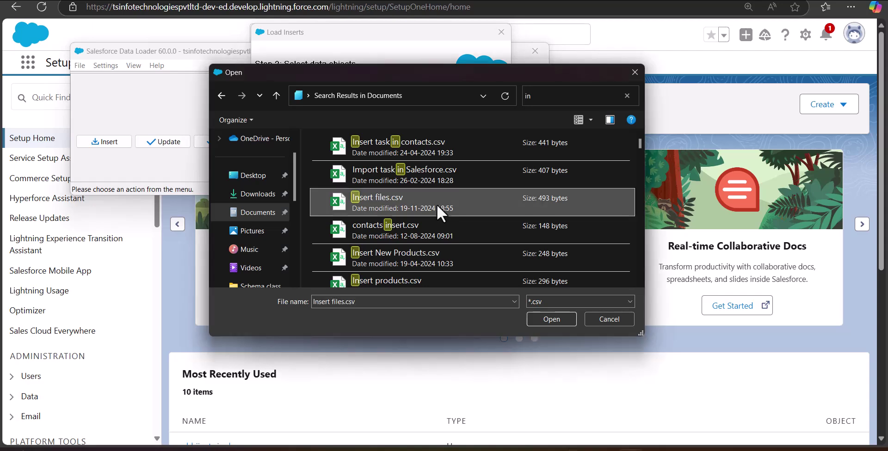
click(559, 318)
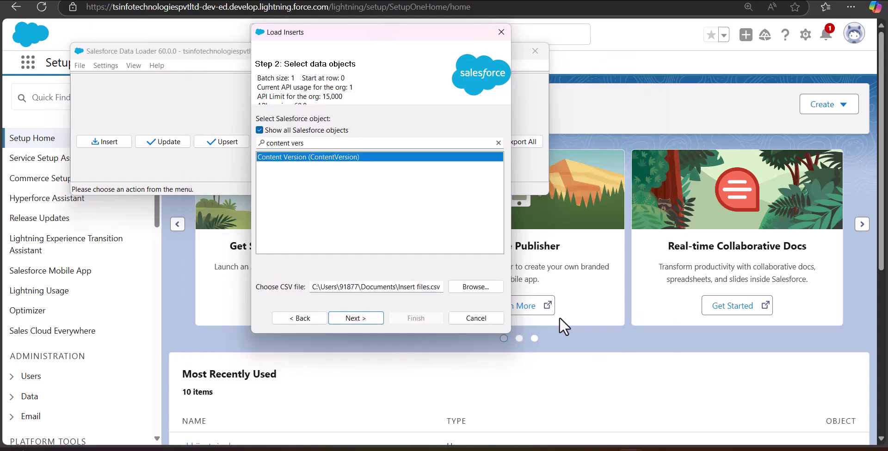
click(367, 318)
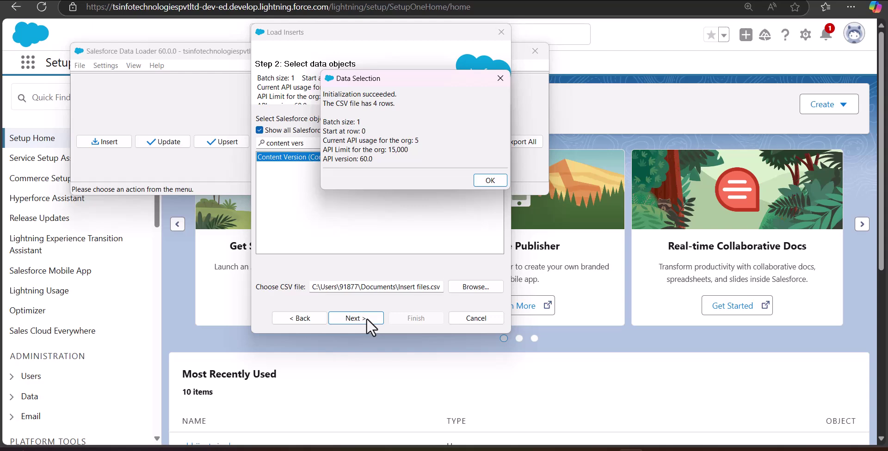
click(483, 181)
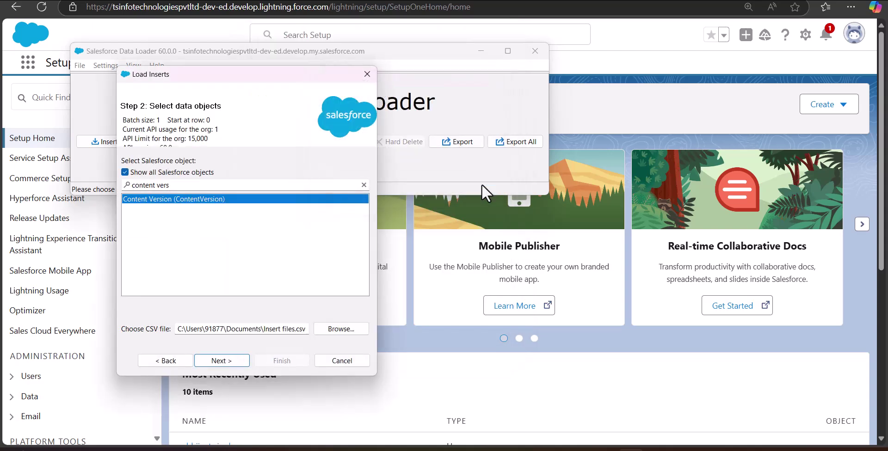
Skip the lookup step and auto-match ContentVersion fields to the CSV columns in a new map.
click(235, 362)
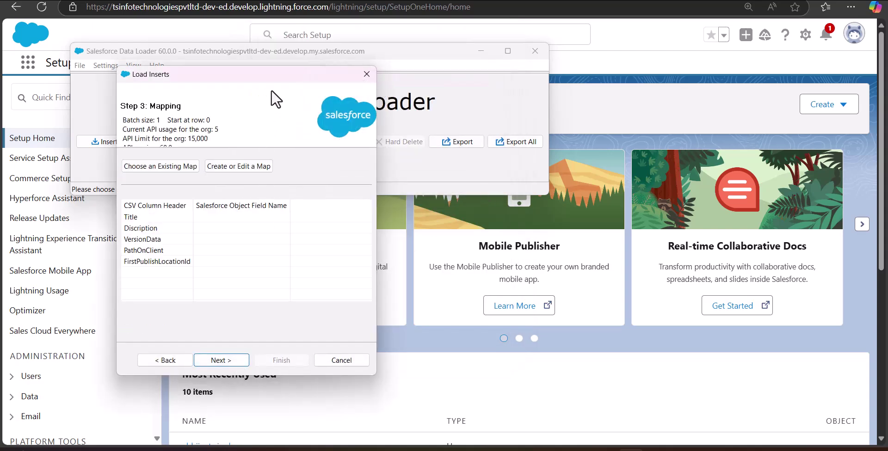
drag(300, 71, 351, 24)
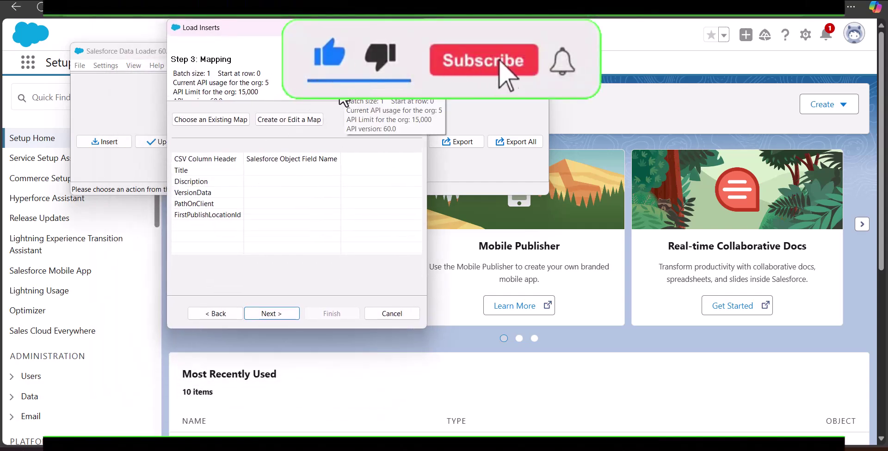
click(279, 121)
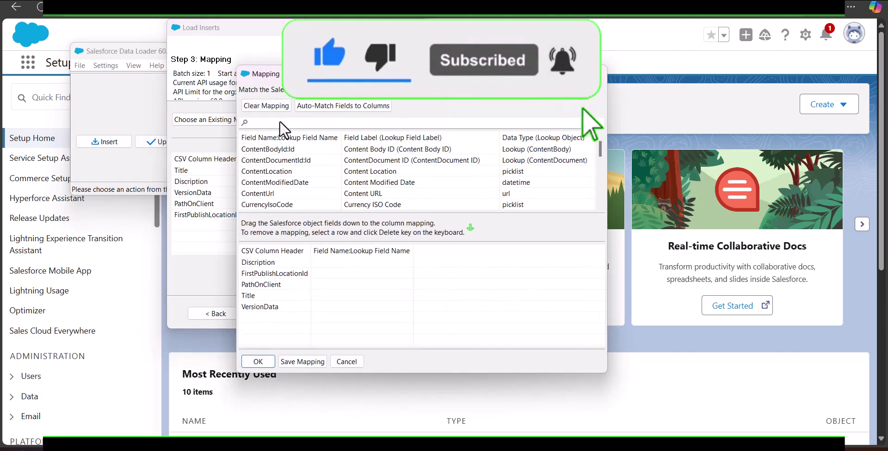
drag(439, 70, 581, 48)
click(485, 85)
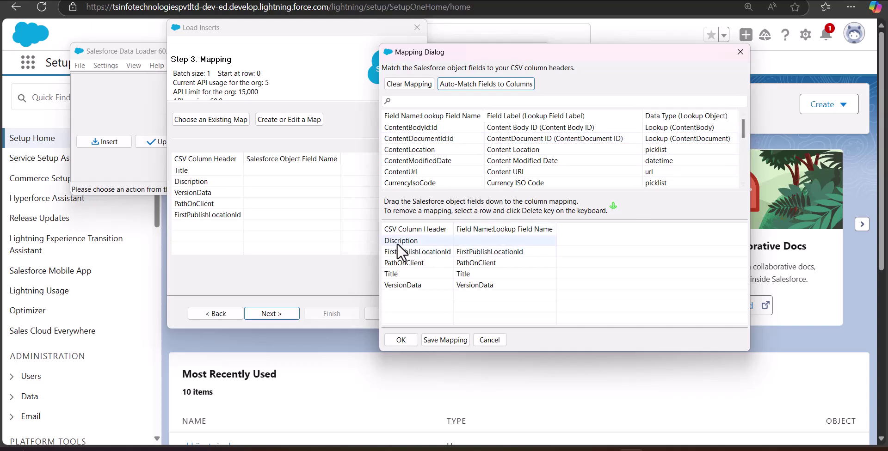
Map the Description field onto the Discription column and accept the mapping.
scroll(412, 174, down, 1)
click(411, 172)
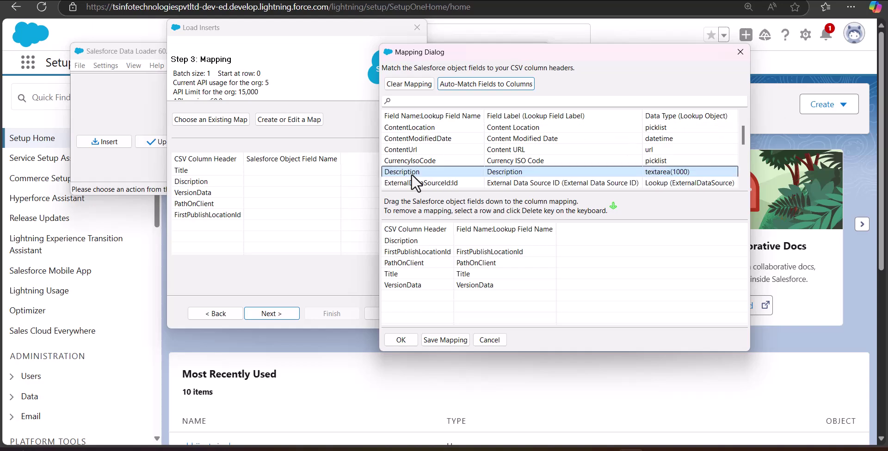
drag(412, 174, 487, 243)
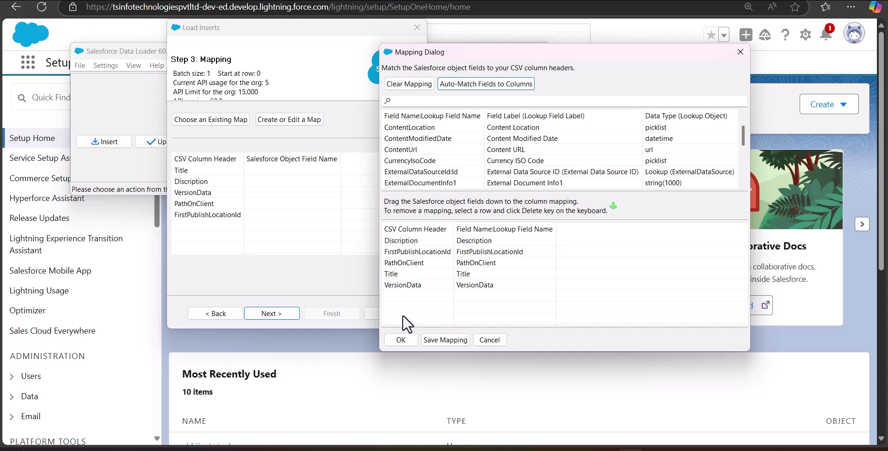
click(404, 334)
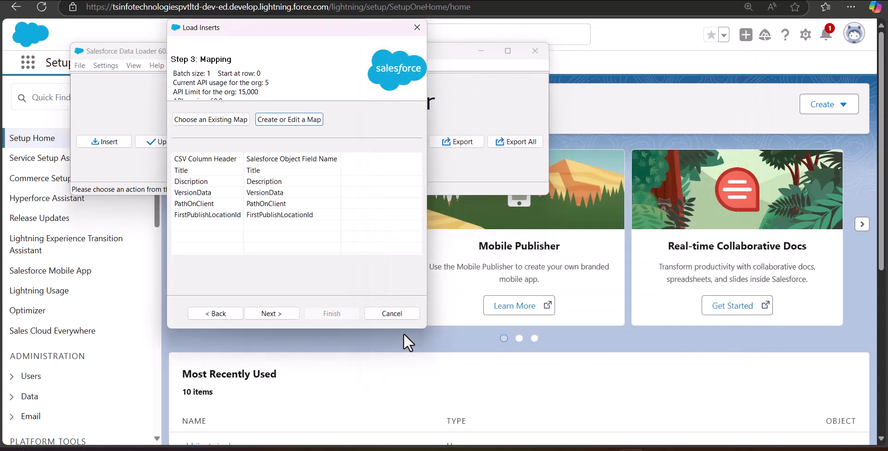
Finish the wizard and confirm the insert of the 4 ContentVersion records, yielding 4 successes and 0 errors.
click(267, 313)
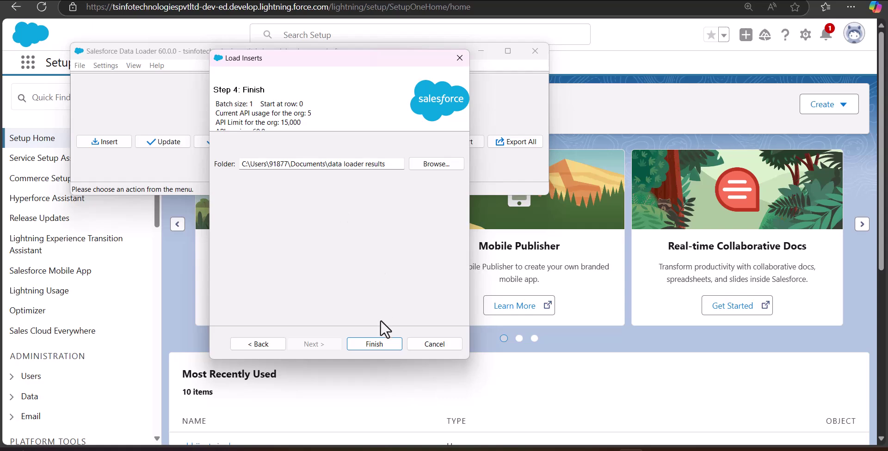
click(376, 349)
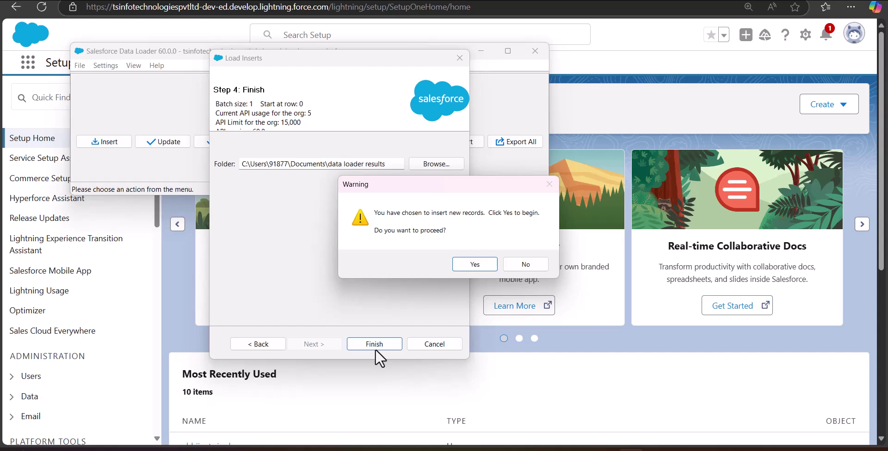
click(482, 266)
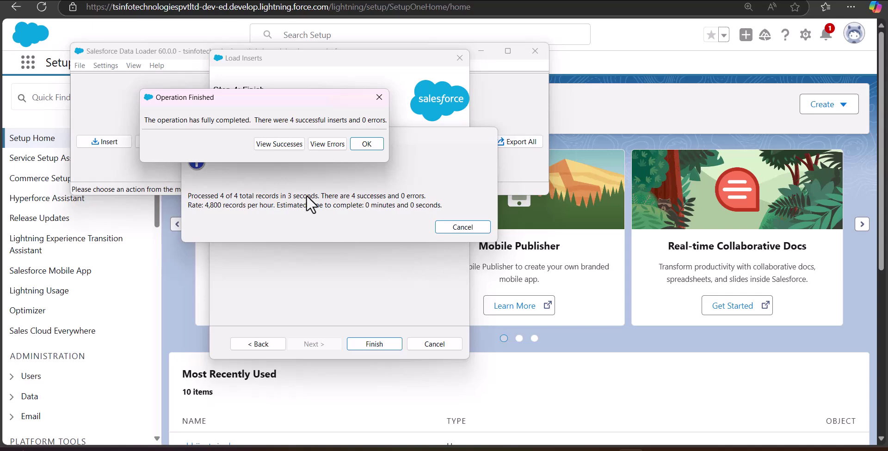
Check that the success file lists all four files as Item Created, then minimize Data Loader to Setup Home.
click(278, 144)
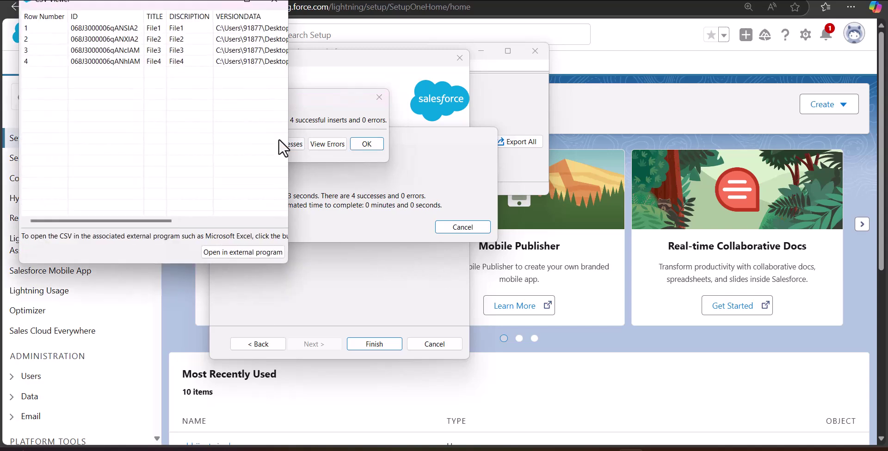
drag(289, 143, 579, 138)
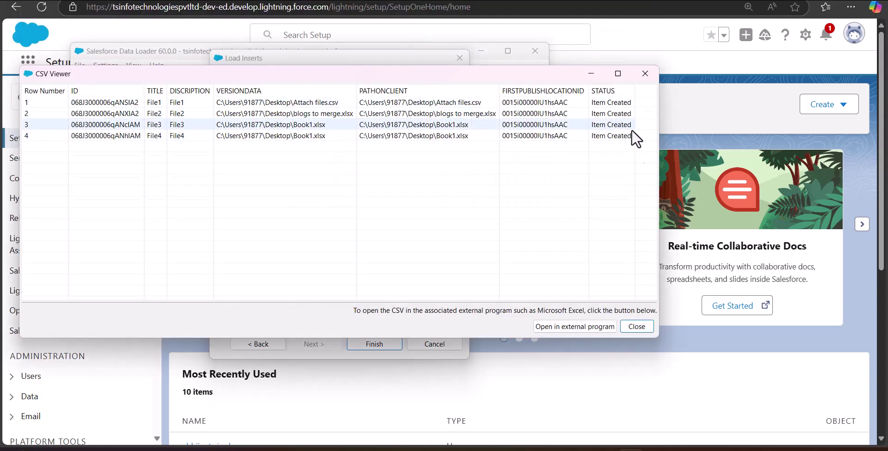
click(590, 76)
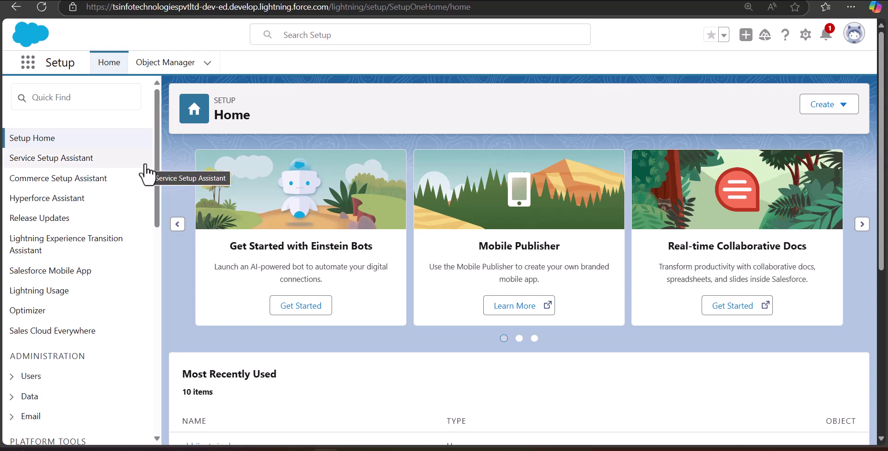
Go to the Accounts list by searching 'Ac' in the App Launcher.
click(27, 63)
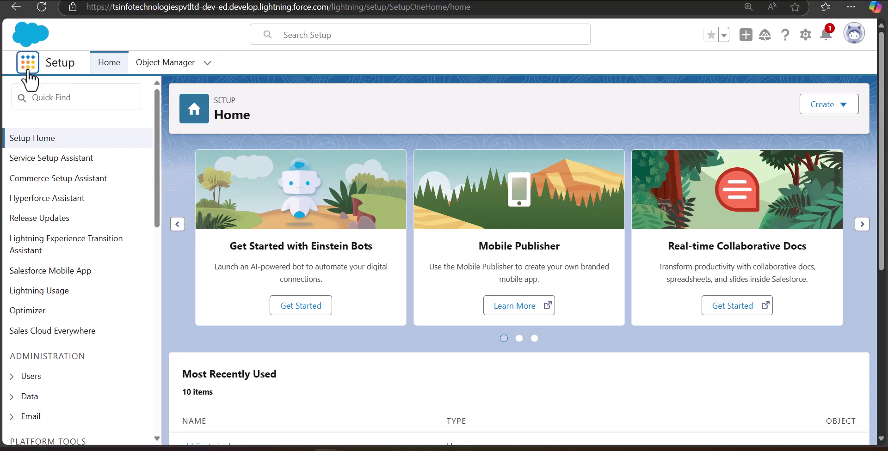
text(Ac)
click(60, 217)
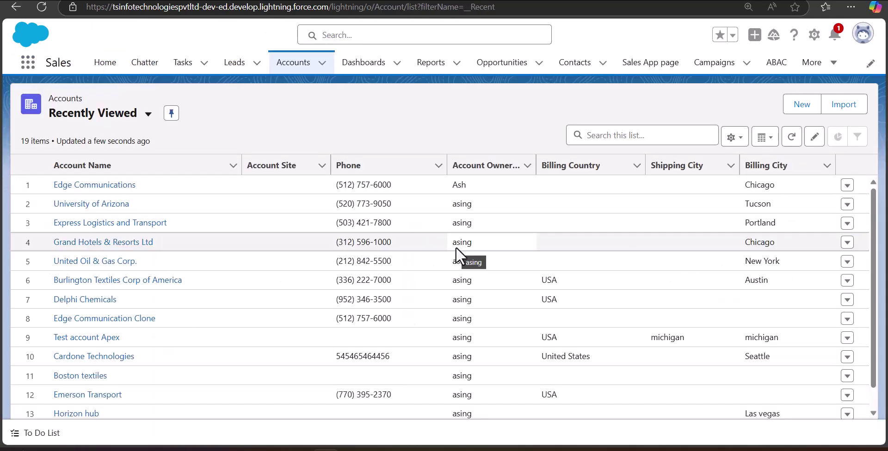
Open Edge Communications and scroll to Notes & Attachments showing File1–File4.
click(122, 193)
drag(881, 88, 862, 381)
drag(873, 415, 883, 408)
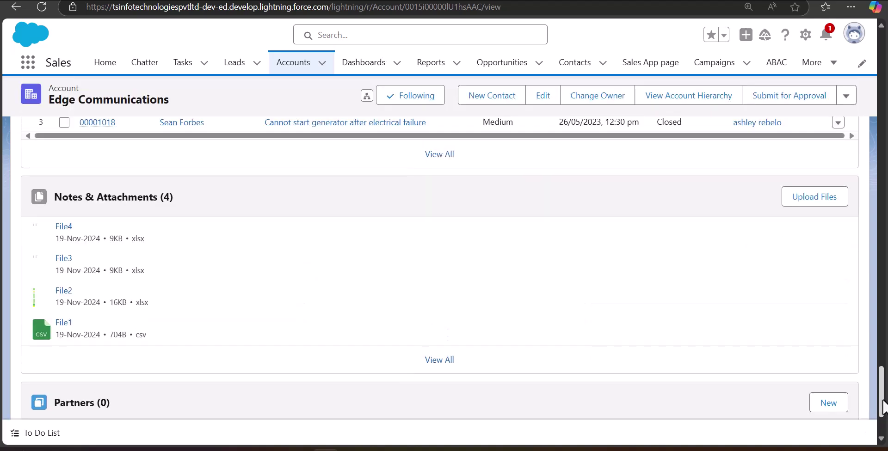